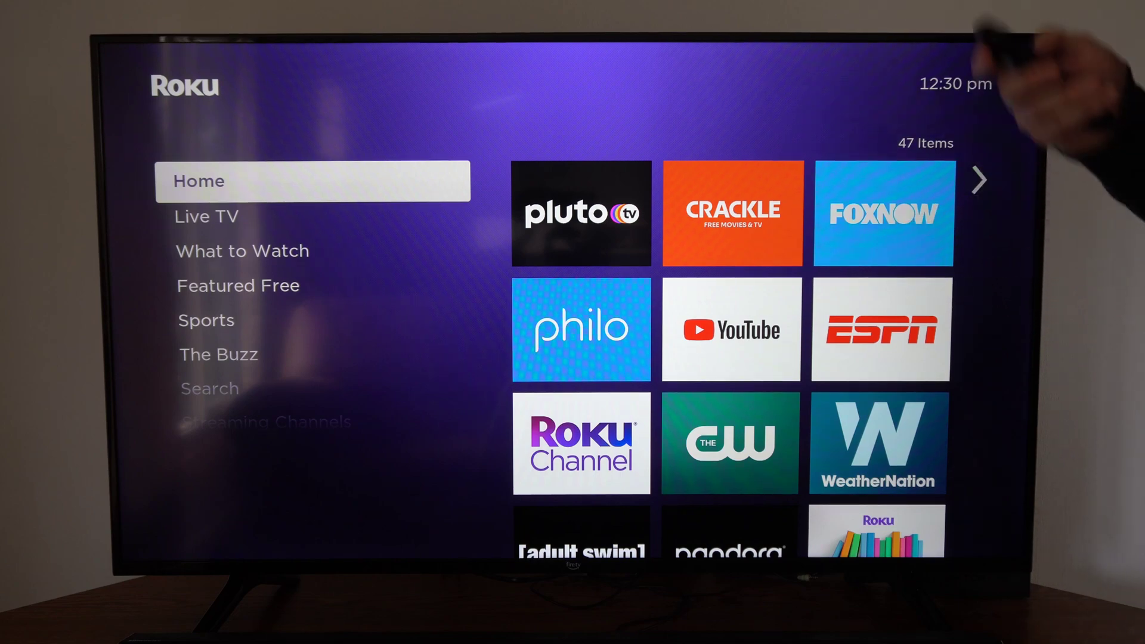
Go to Settings > Network > Set up connection and highlight Wireless
{"action": "key", "text": "Down"}
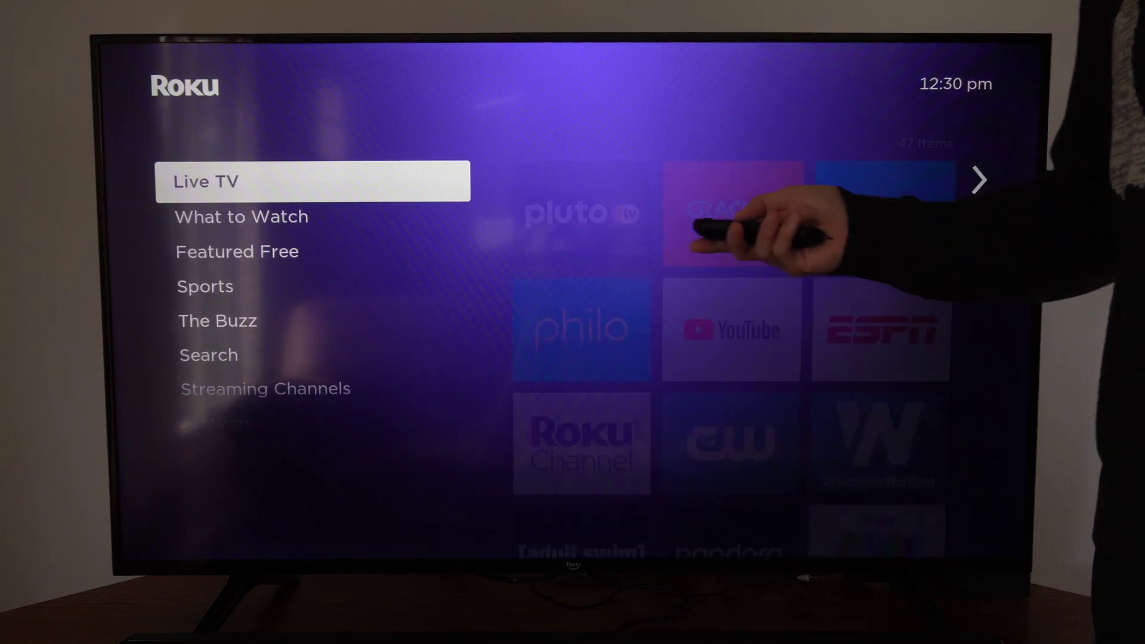
{"action": "key", "text": "Down"}
{"action": "key", "text": "Down"}
{"action": "key", "text": "Down"}
{"action": "key", "text": "Down"}
{"action": "key", "text": "Down"}
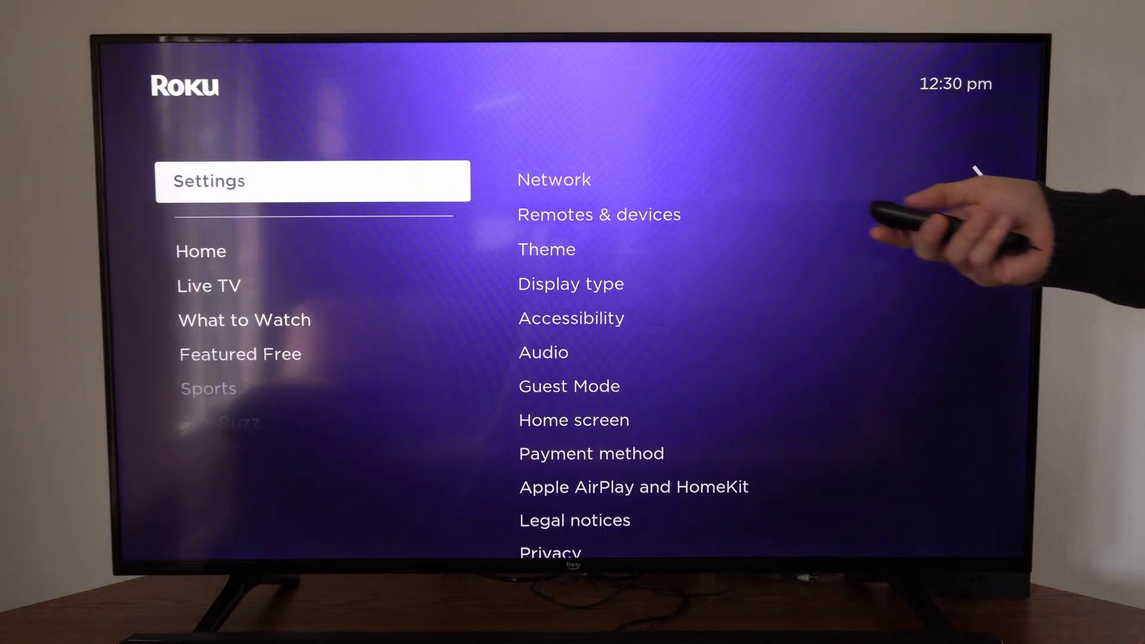
{"action": "key", "text": "Right"}
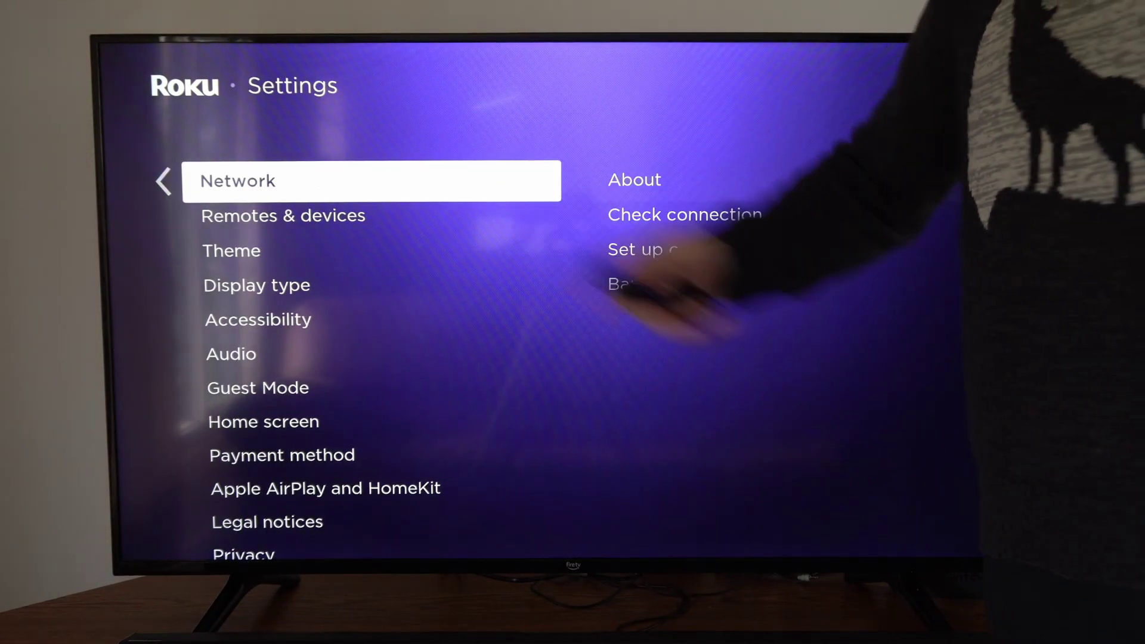
{"action": "key", "text": "Right"}
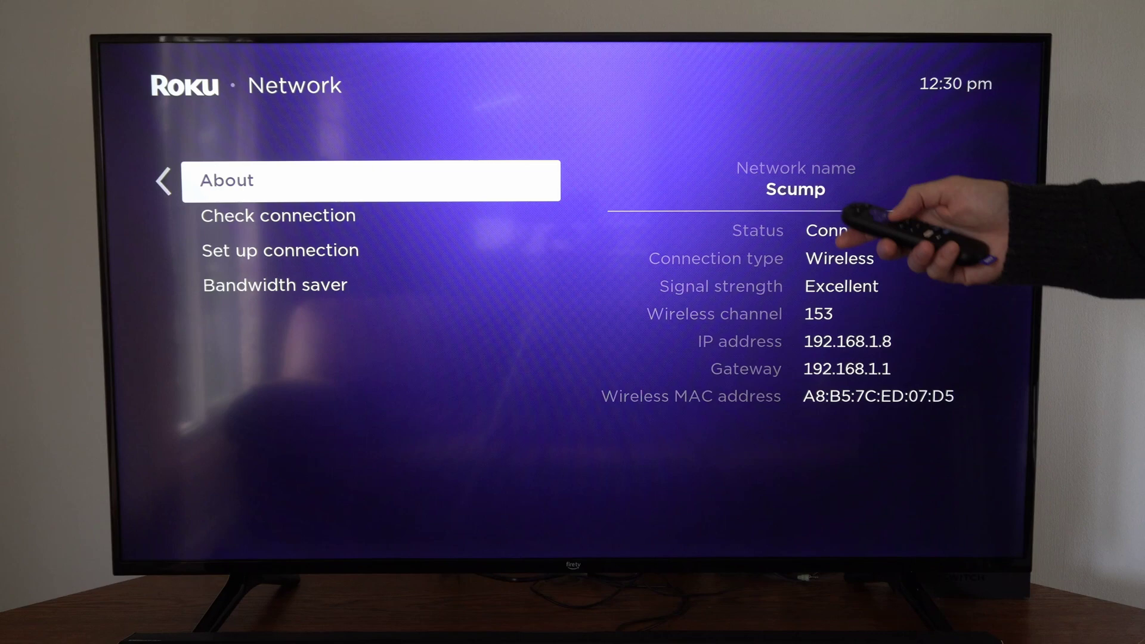
{"action": "key", "text": "Down"}
{"action": "key", "text": "Down"}
{"action": "key", "text": "Right"}
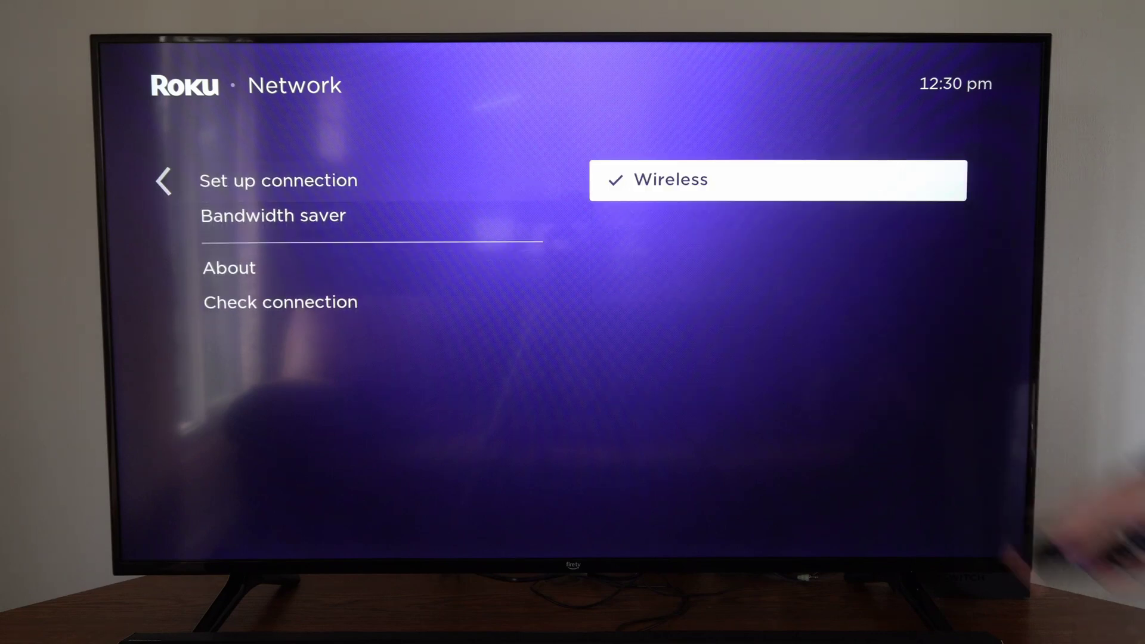
Scan for wireless networks and browse the list, settling on Scump
{"action": "key", "text": "Return"}
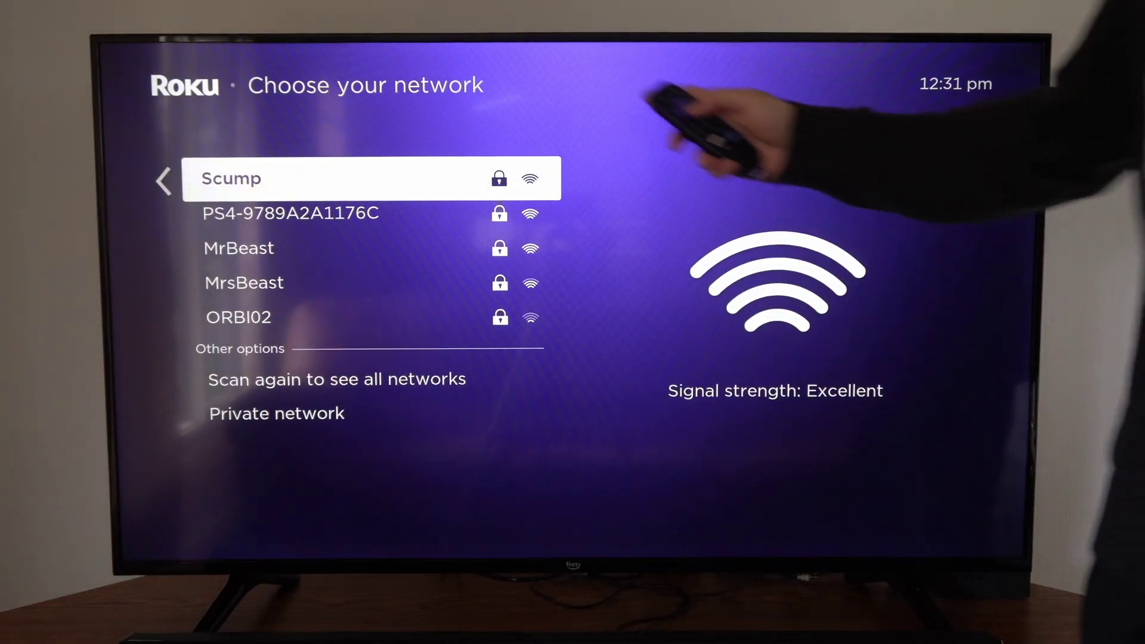
{"action": "key", "text": "Down"}
{"action": "key", "text": "Down"}
{"action": "key", "text": "Down"}
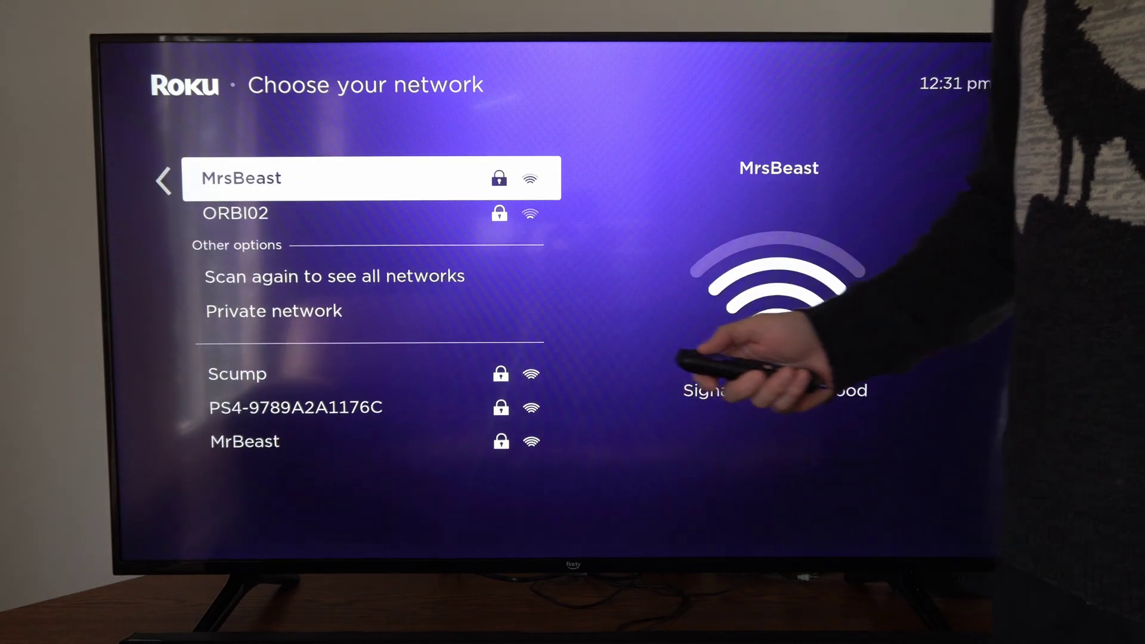
{"action": "key", "text": "Up"}
{"action": "key", "text": "Up"}
{"action": "key", "text": "Up"}
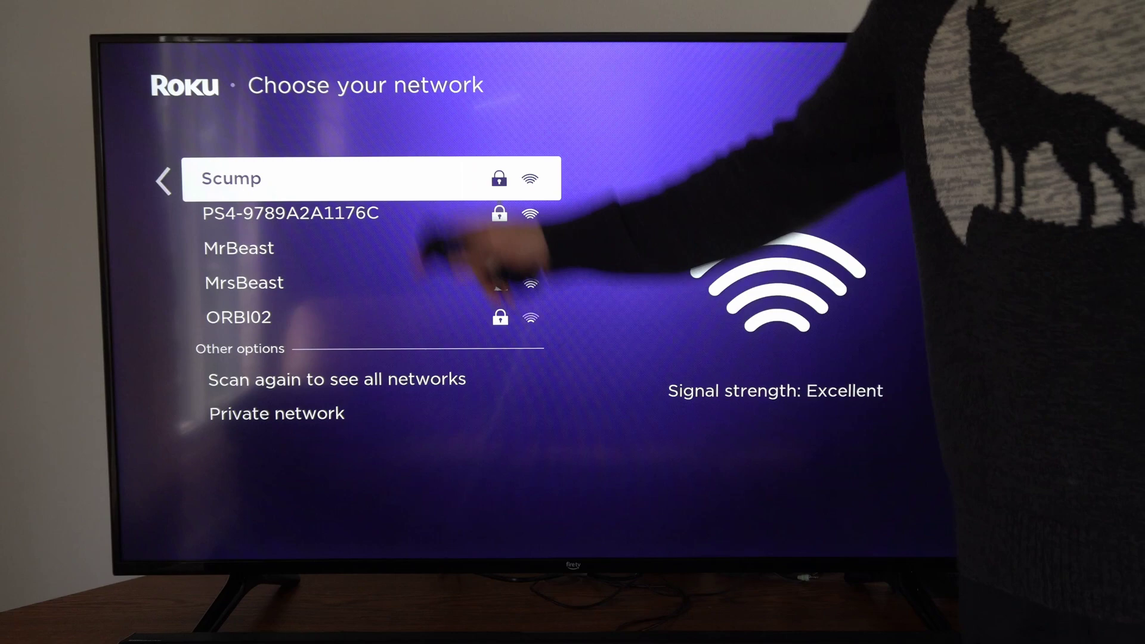
{"action": "key", "text": "Down"}
{"action": "key", "text": "Up"}
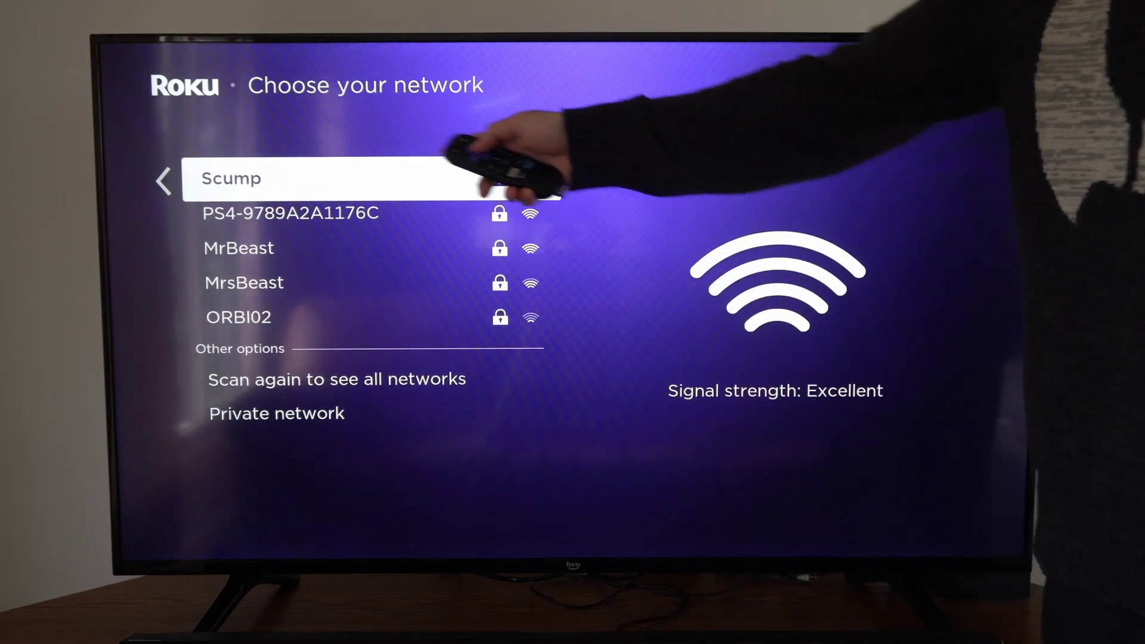
Select Scump and connect with its prefilled password to start the connection check
{"action": "key", "text": "Return"}
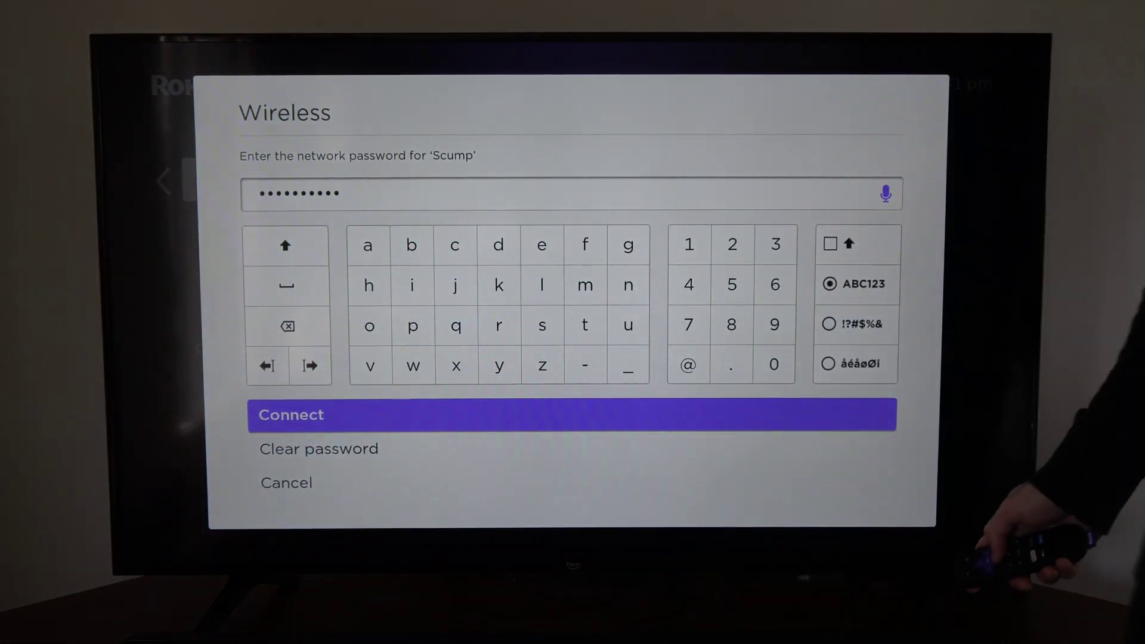
{"action": "key", "text": "Down"}
{"action": "key", "text": "Up"}
{"action": "key", "text": "Return"}
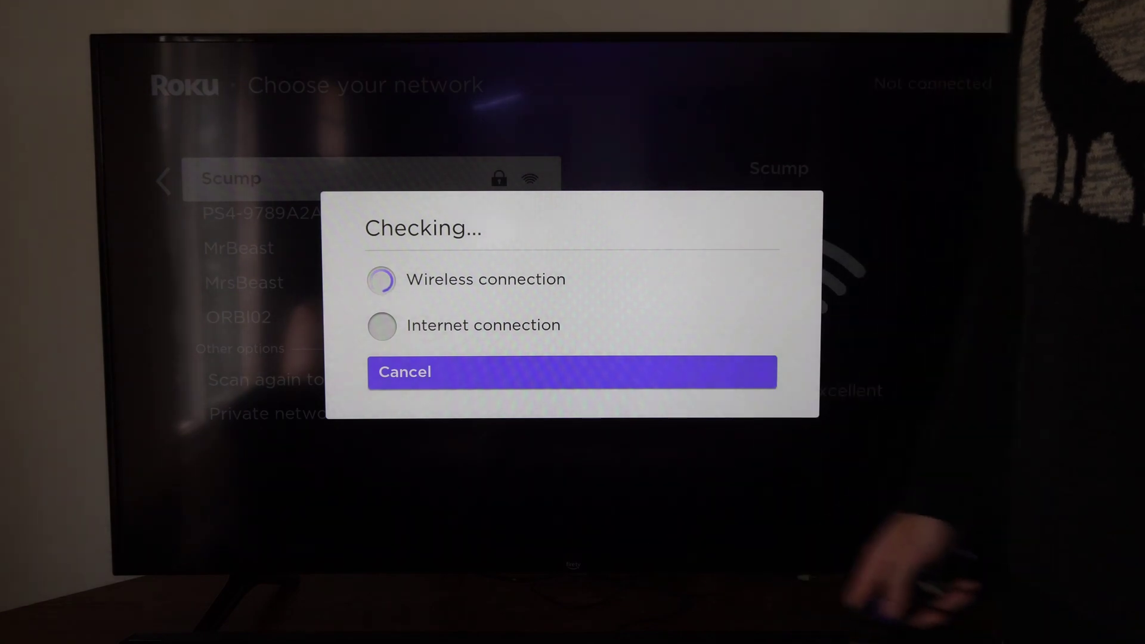